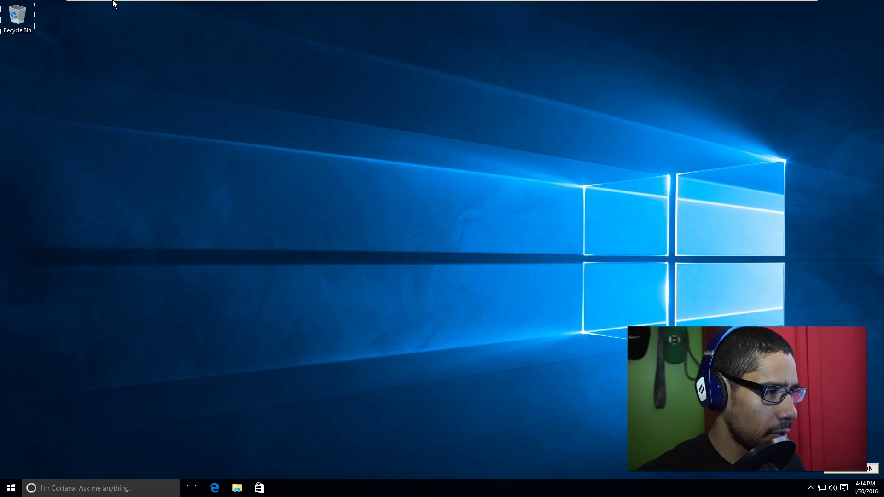
Step: Revert the Windows 10 VM to the '1 OOBE' snapshot and confirm the restore
mouse_move(114, 3)
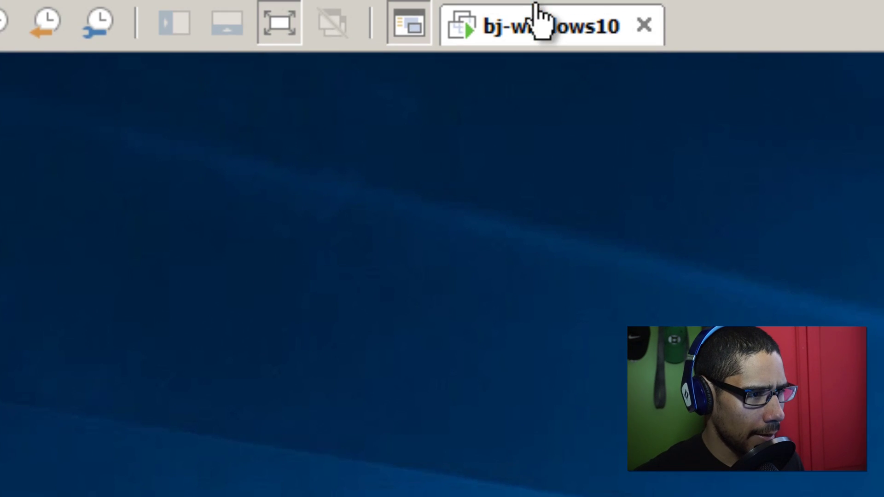
right_click(539, 19)
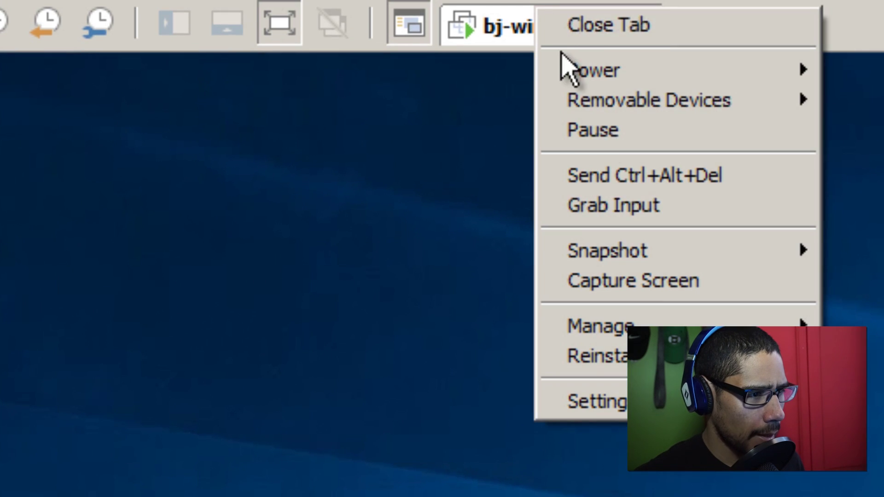
mouse_move(663, 258)
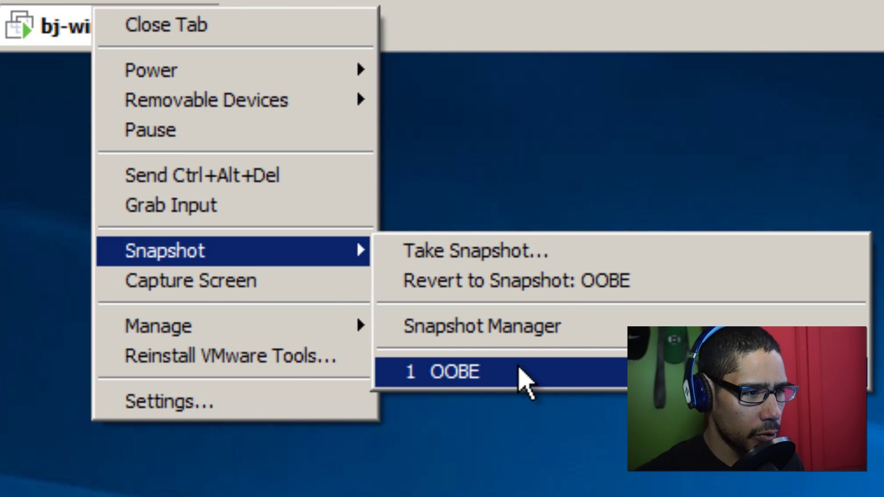
click(520, 368)
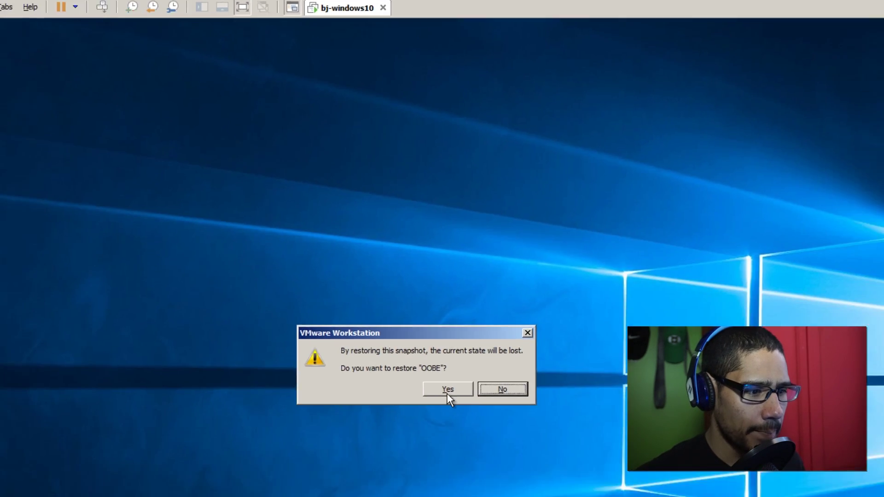
click(447, 391)
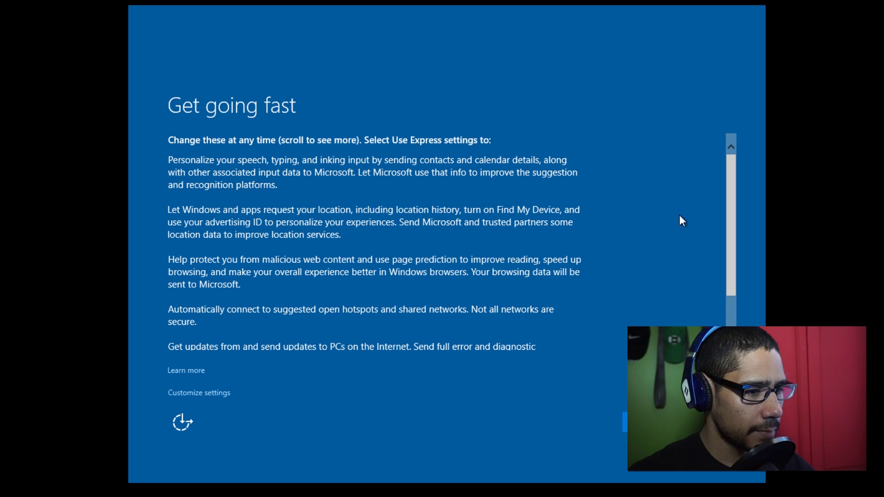
Step: From the Get going fast screen, use Ctrl+Shift+F3 to restart into audit mode
scroll(729, 210, down, 1)
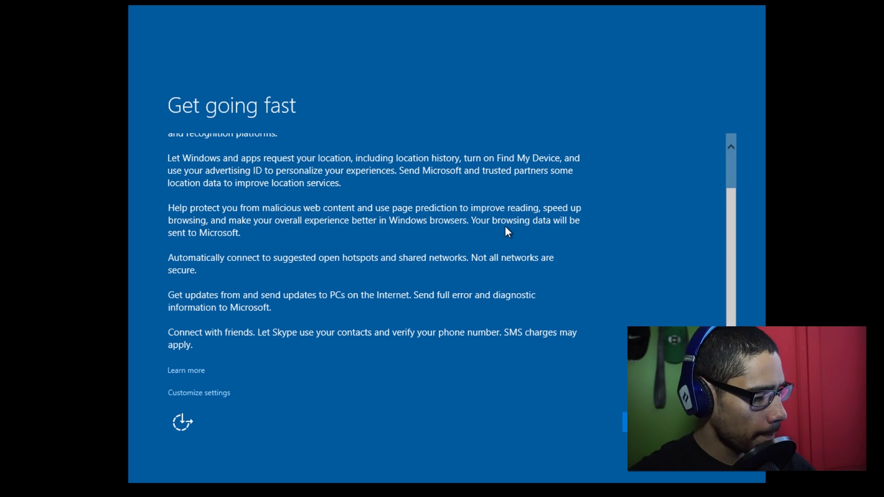
key(ctrl+shift+F3)
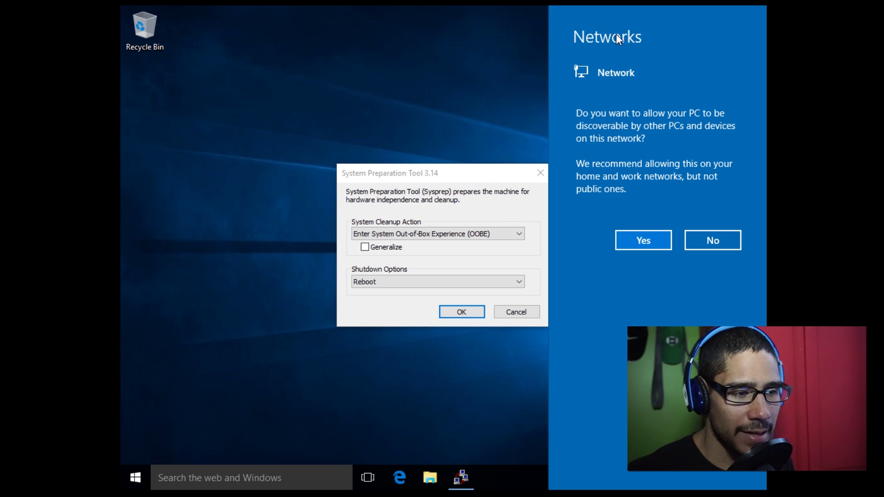
Step: Decline network discoverability, then open and close the Settings app
click(714, 240)
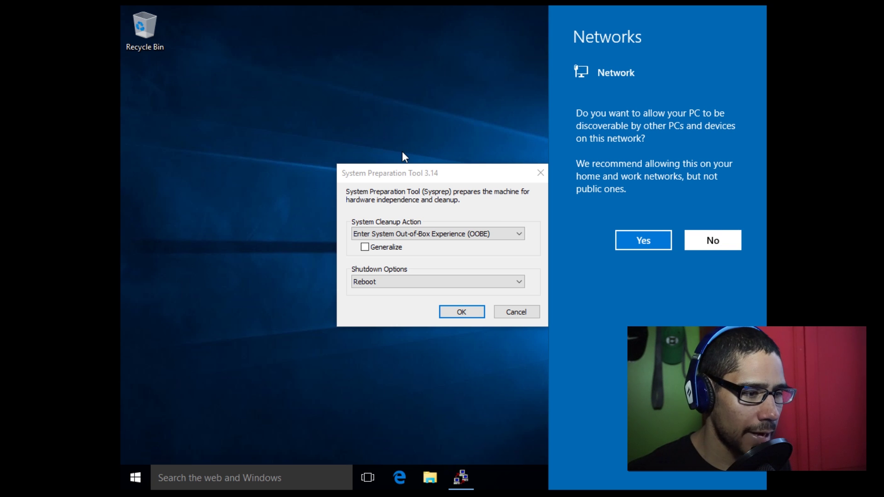
click(136, 477)
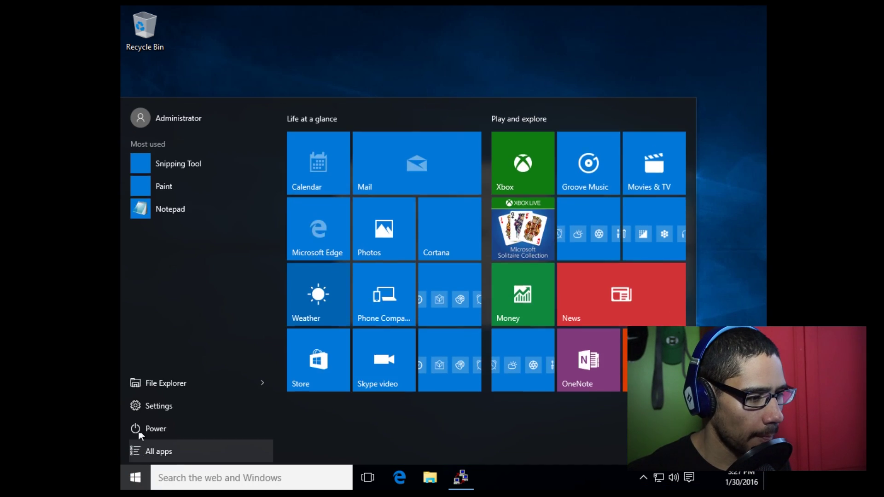
click(164, 404)
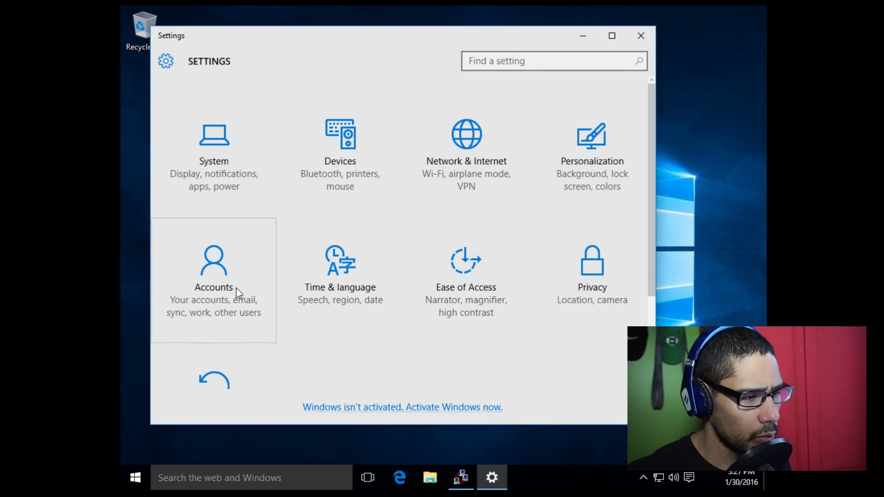
click(641, 35)
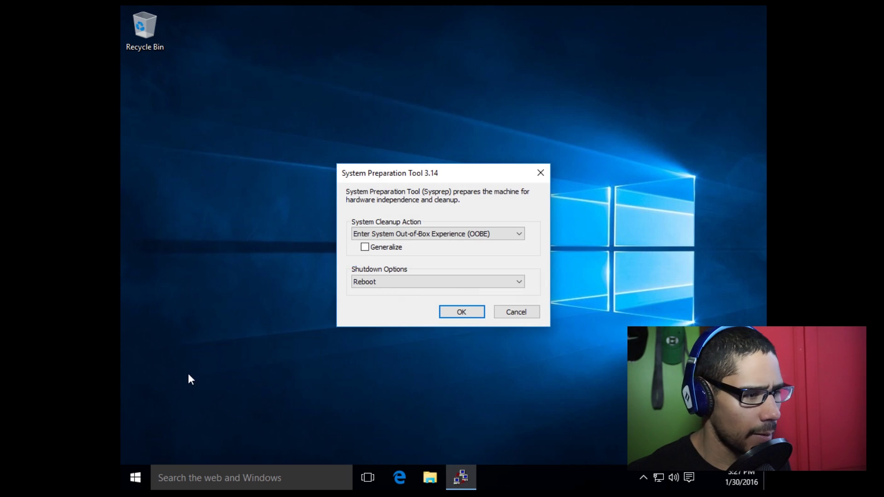
Step: Launch File Explorer from Start and show This PC
click(136, 477)
click(161, 384)
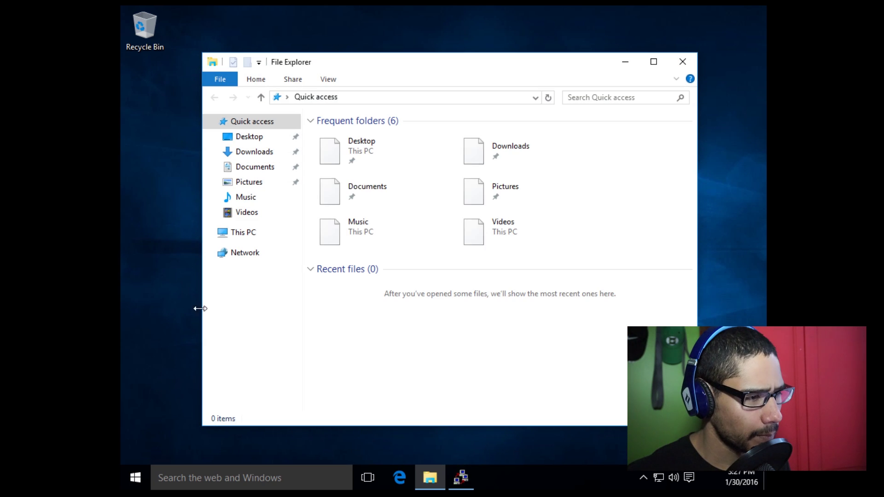
click(244, 233)
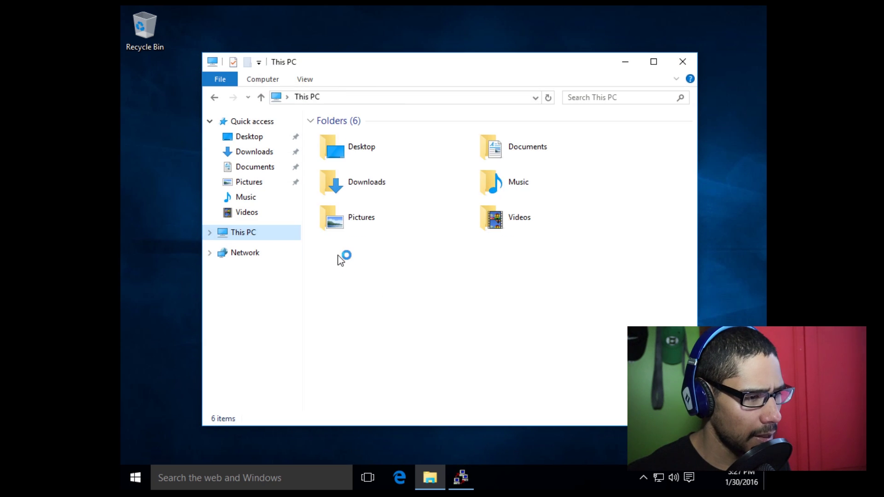
Step: Browse to C:\Users and enable Hidden items in the View options so Default shows
double_click(385, 270)
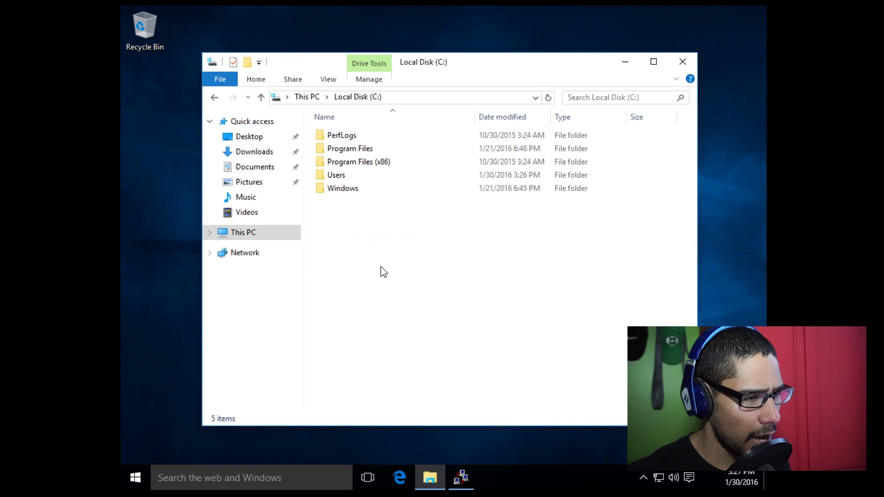
double_click(344, 175)
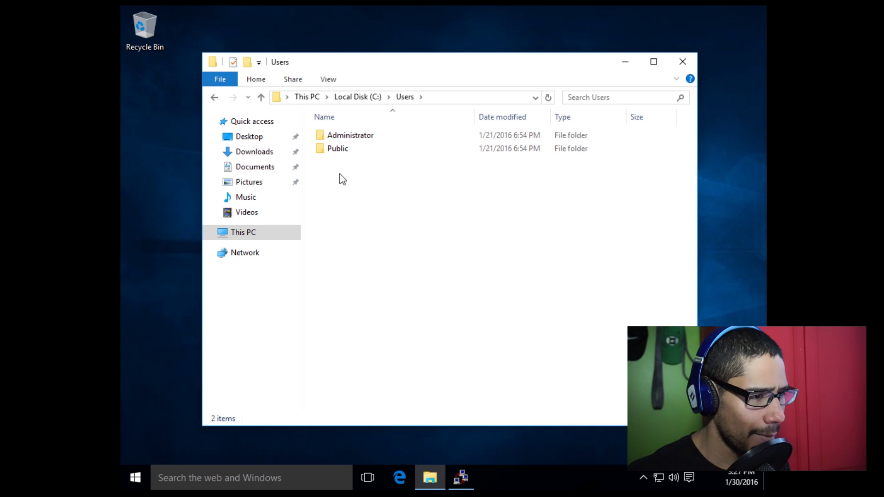
click(328, 80)
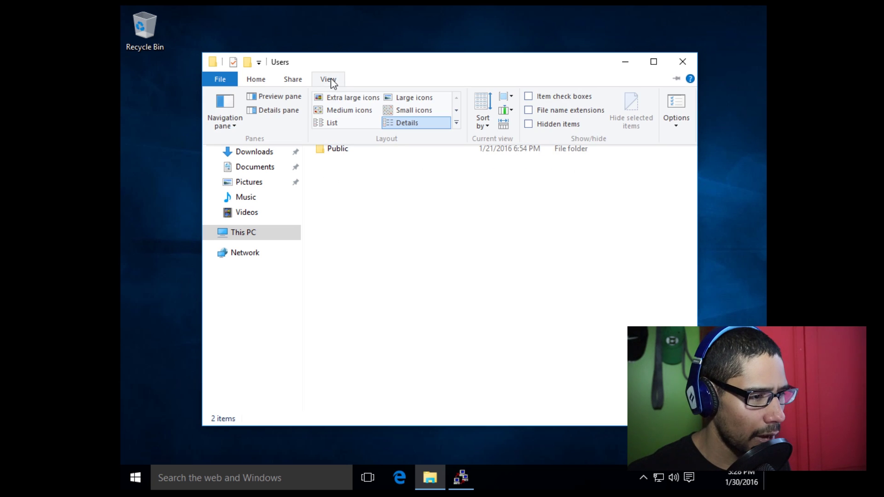
click(529, 124)
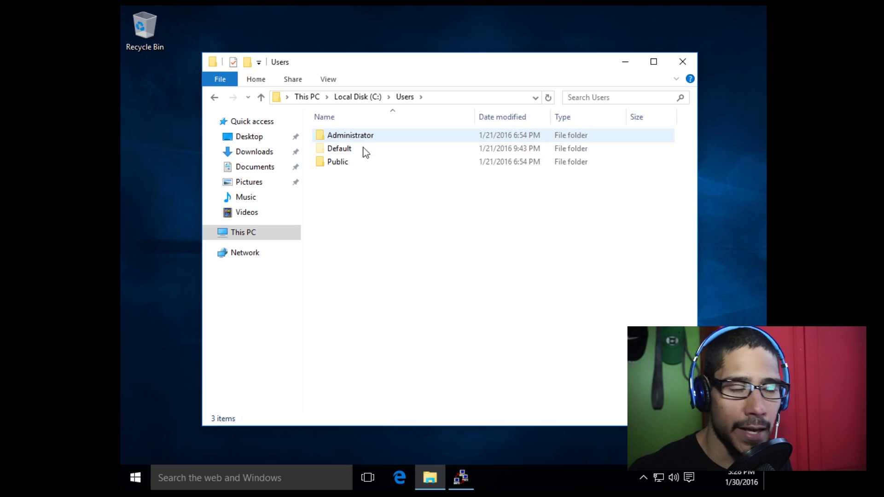
click(329, 80)
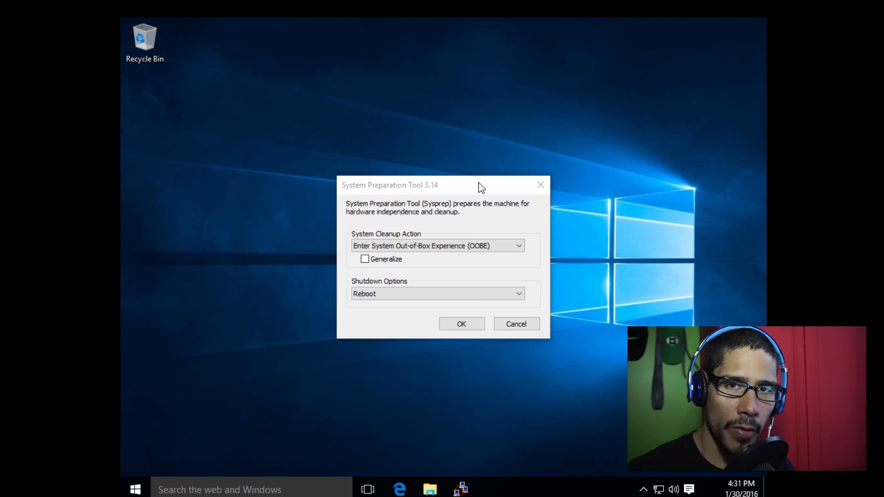
Step: Move the Sysprep dialog to the lower right, try Microsoft Edge, and dismiss its error
click(479, 182)
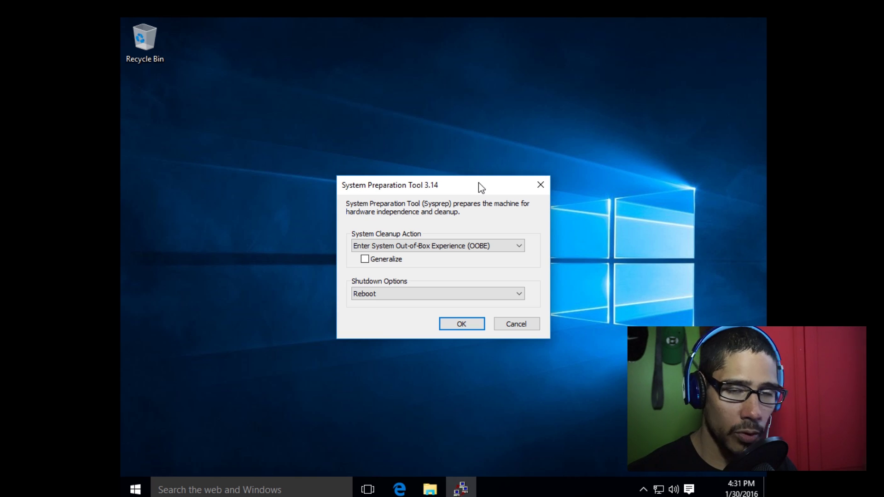
drag(479, 183, 716, 417)
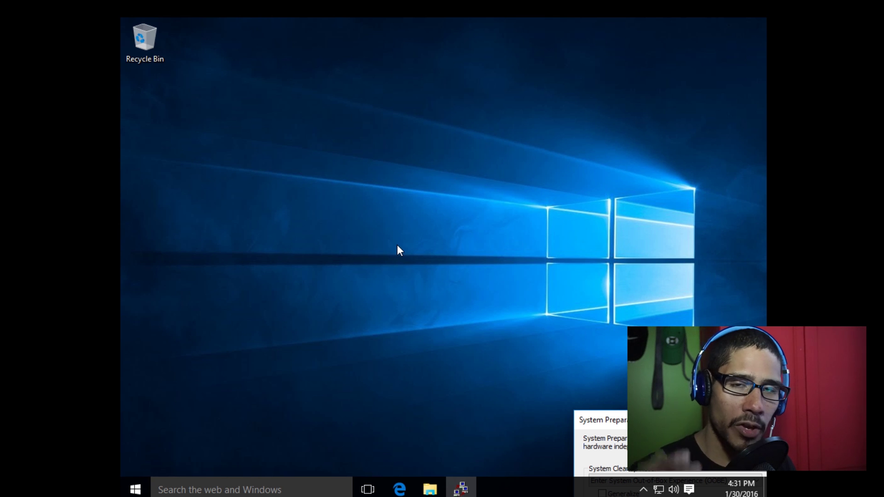
click(403, 491)
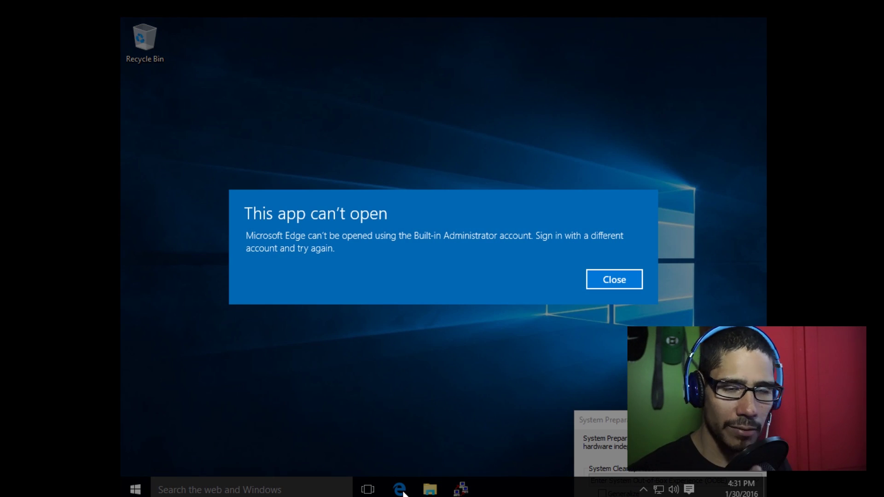
click(617, 280)
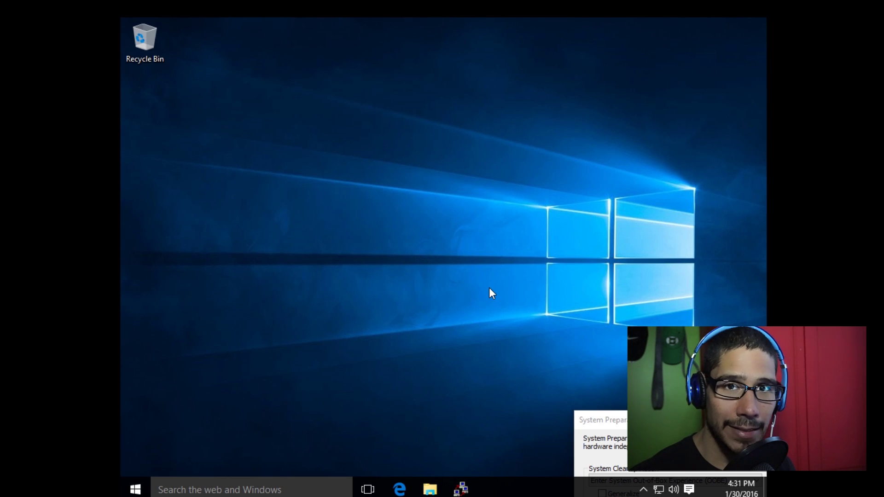
Step: Launch Internet Explorer from Start > All apps > Windows Accessories
click(135, 489)
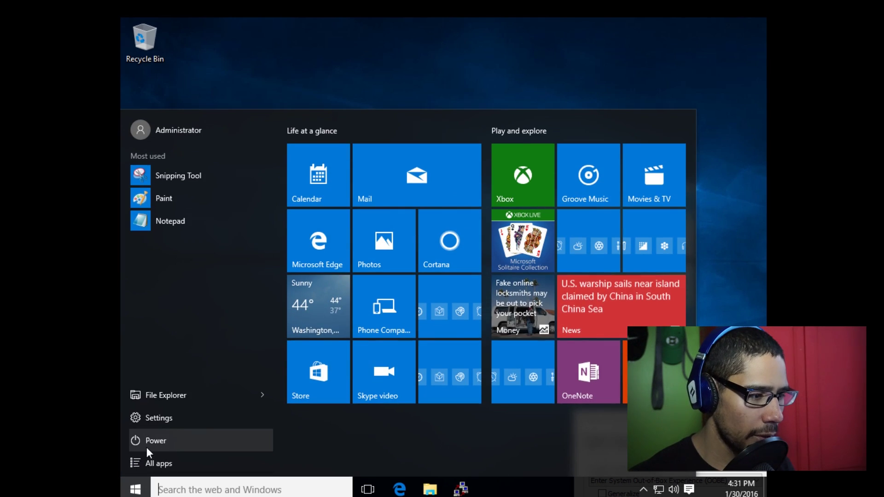
click(158, 474)
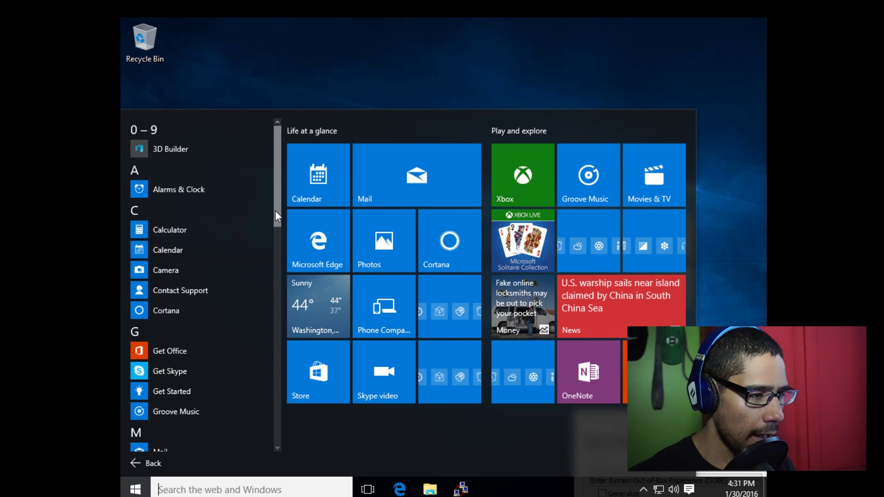
drag(275, 211, 283, 411)
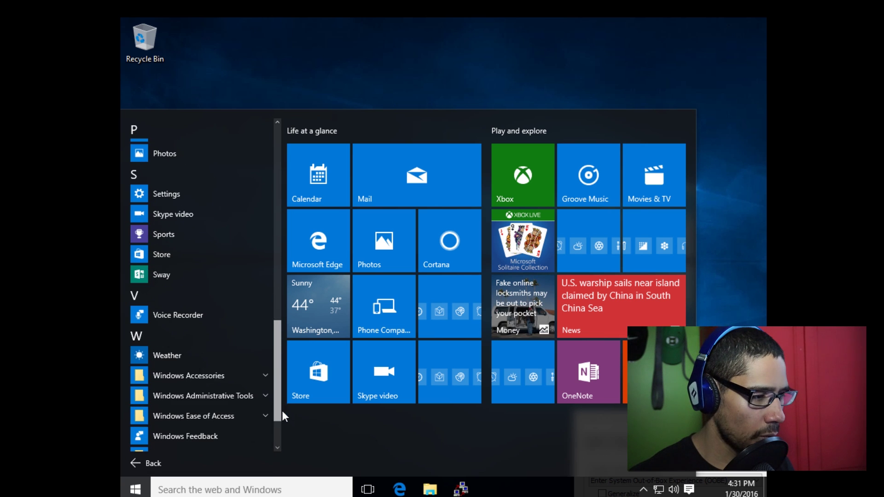
click(187, 374)
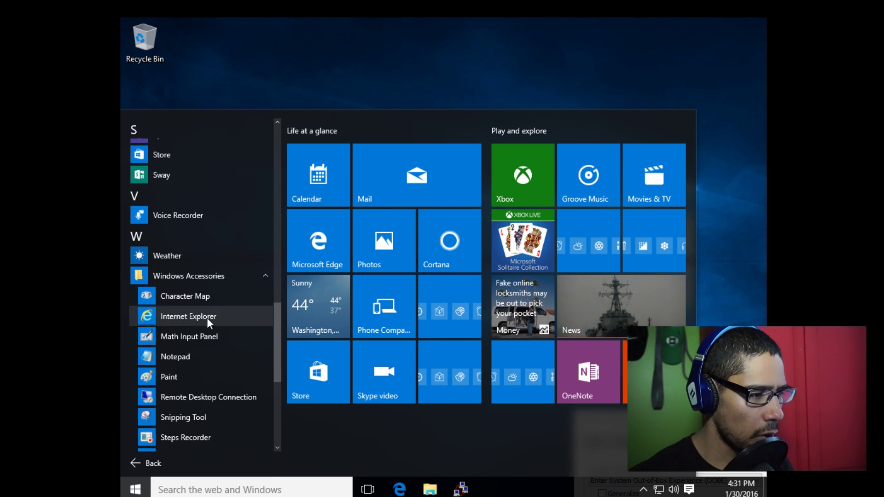
click(206, 318)
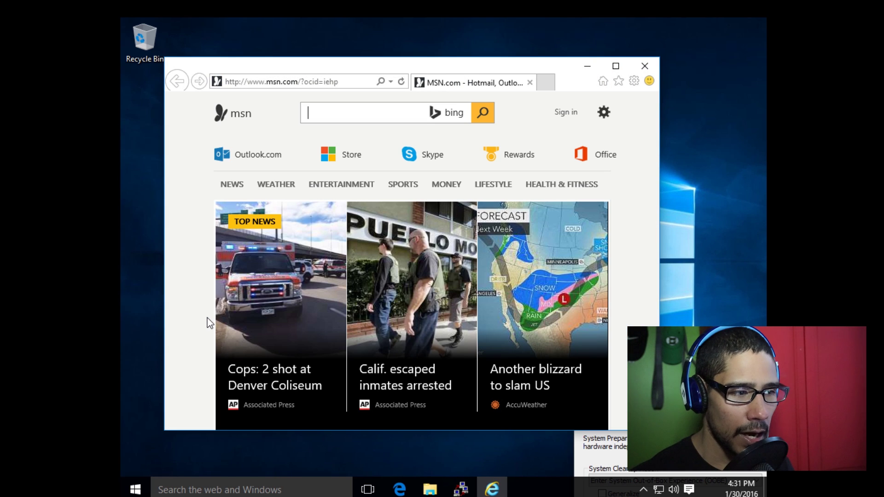
Step: Search 'ninite' on google.com, open the Ninite site, and maximize the browser
click(336, 82)
text(google.com)
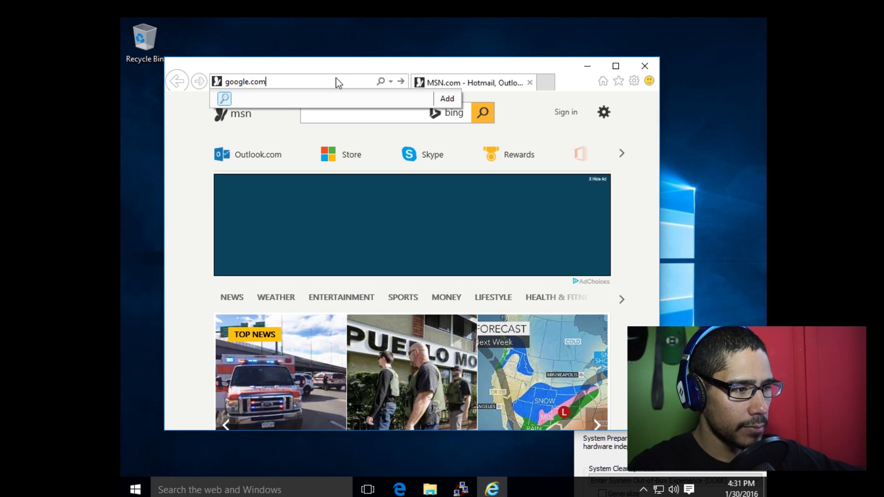
key(Return)
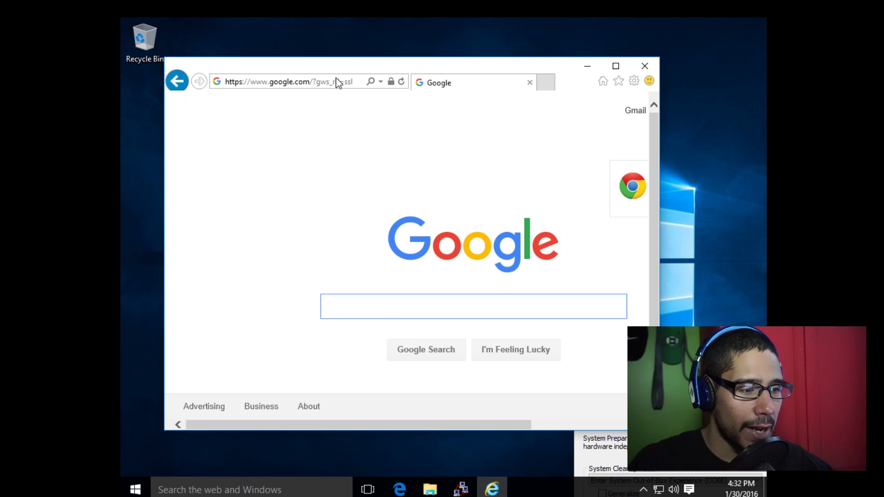
text(n)
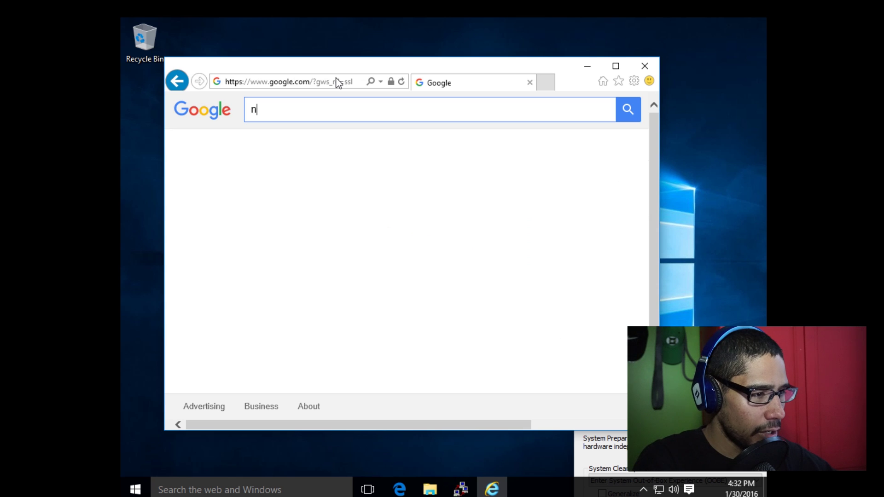
text(int)
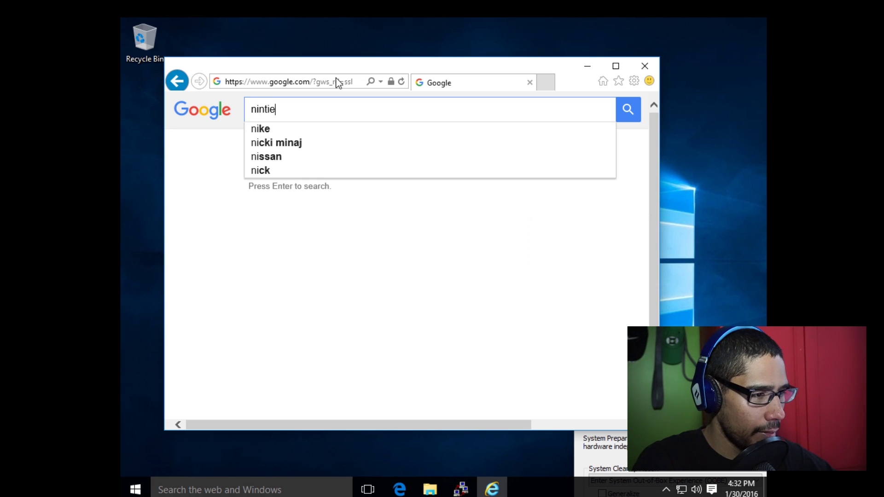
key(BackSpace)
text(ite)
key(Return)
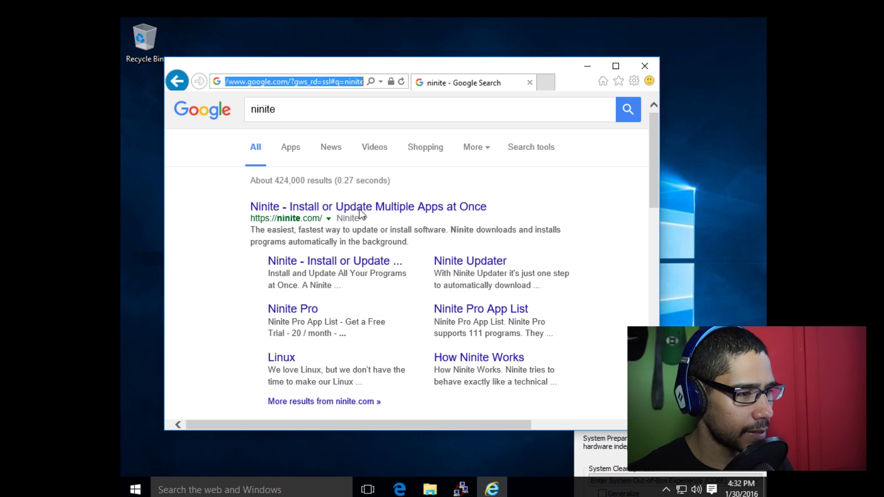
click(368, 208)
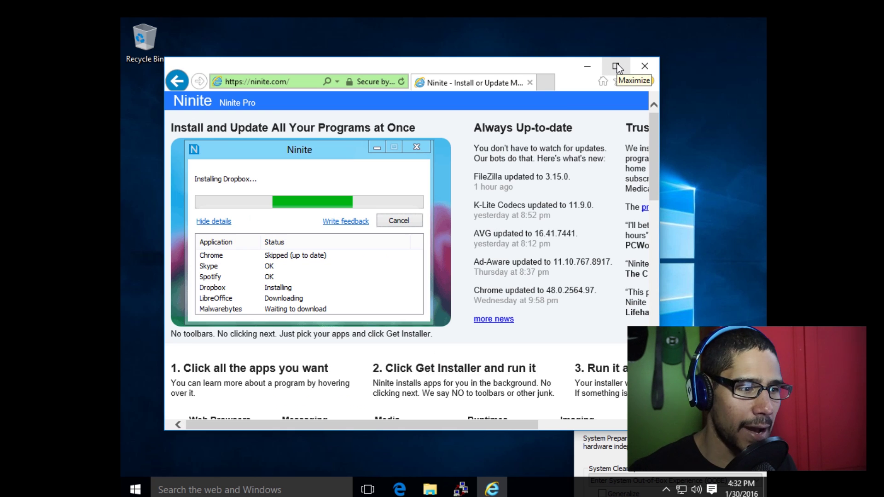
click(616, 67)
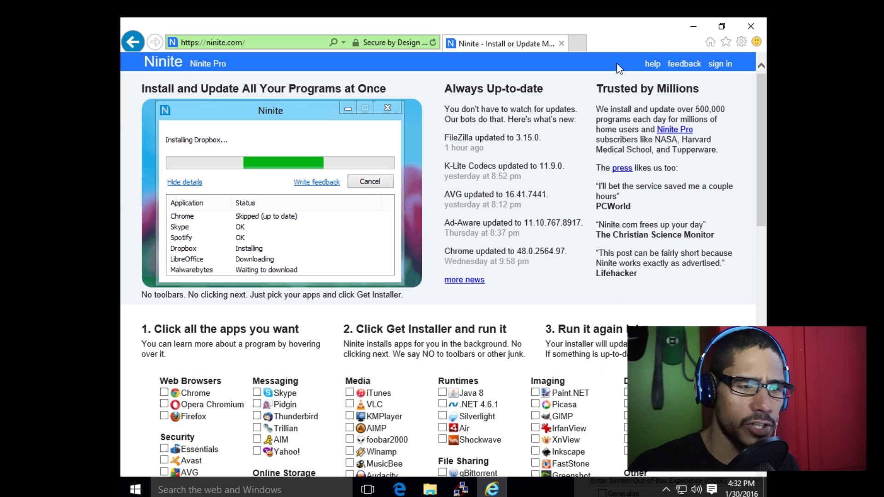
Step: Select Firefox, FileZilla, 7-Zip and IrfanView on Ninite and request the installer
scroll(596, 78, down, 3)
click(191, 289)
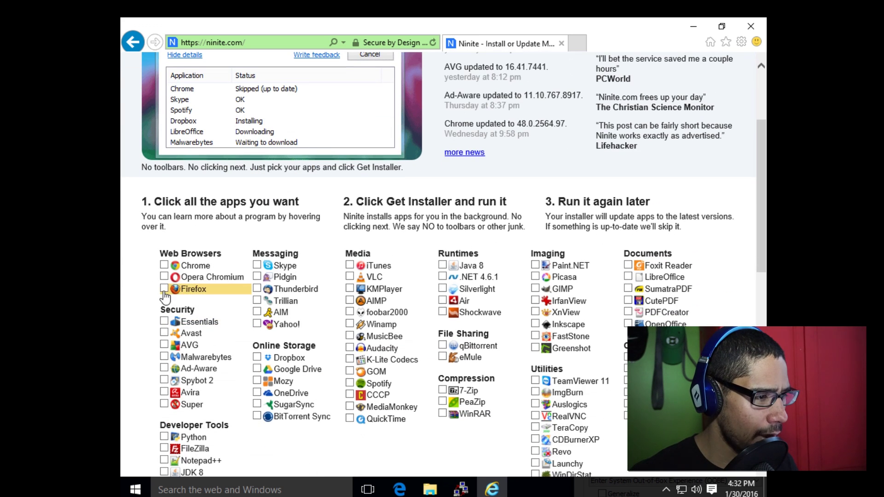
scroll(210, 335, down, 3)
click(166, 321)
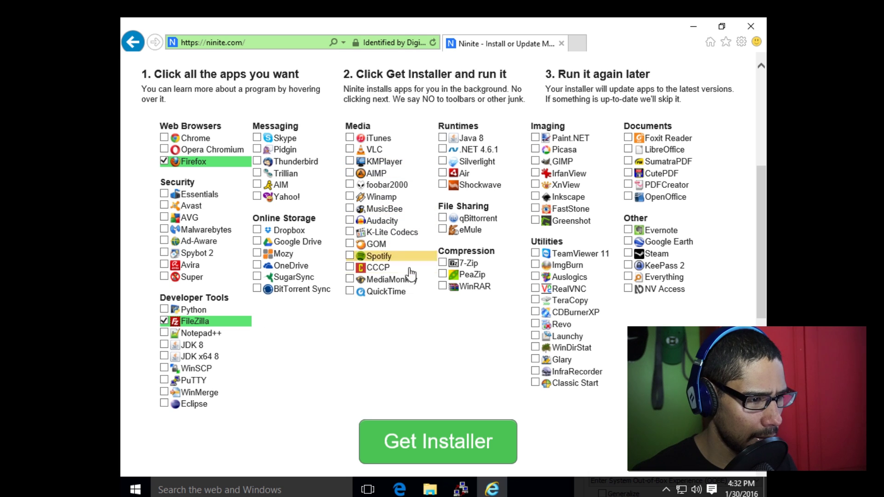
click(453, 263)
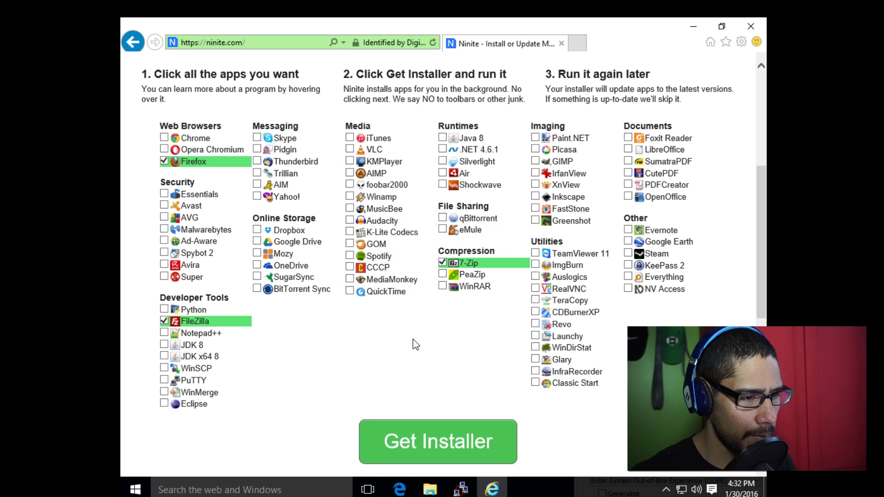
click(536, 174)
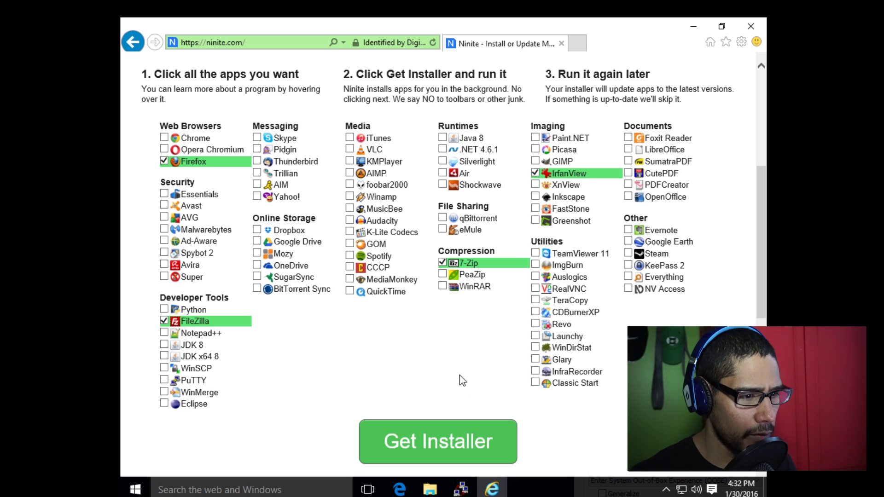
click(440, 445)
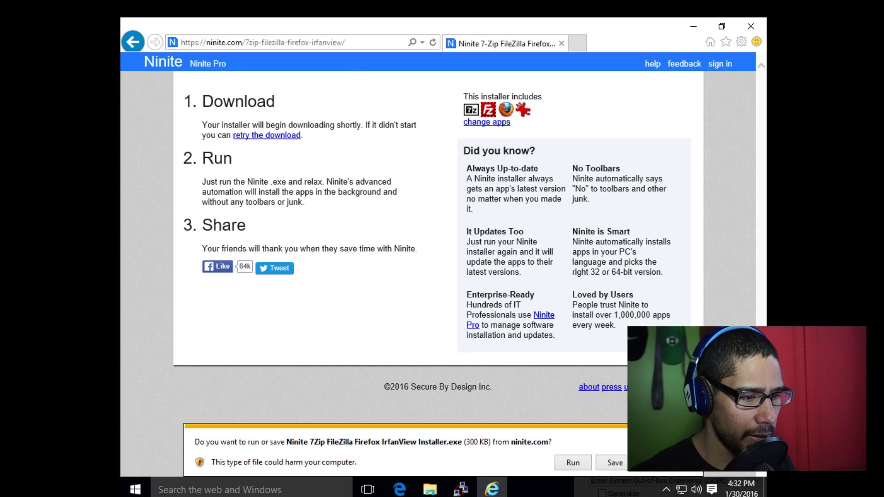
Step: Run the Ninite installer until the apps install, then drag the Sysprep window into view
click(573, 463)
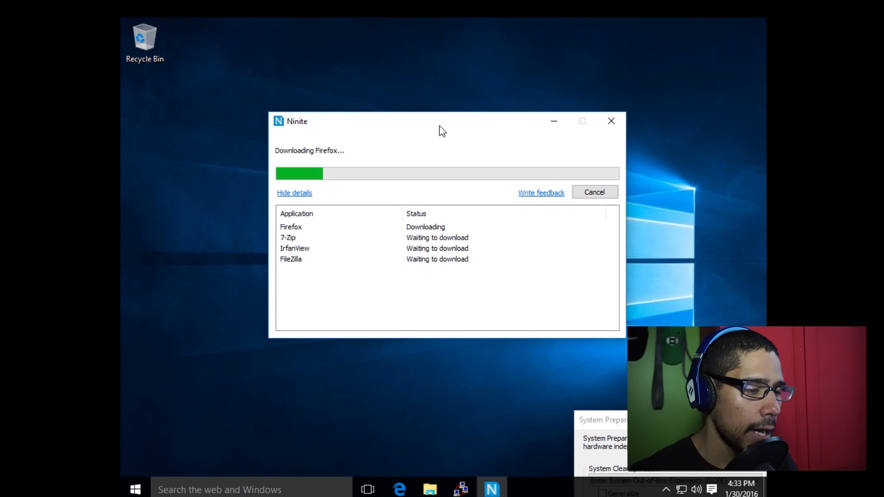
drag(670, 422, 586, 274)
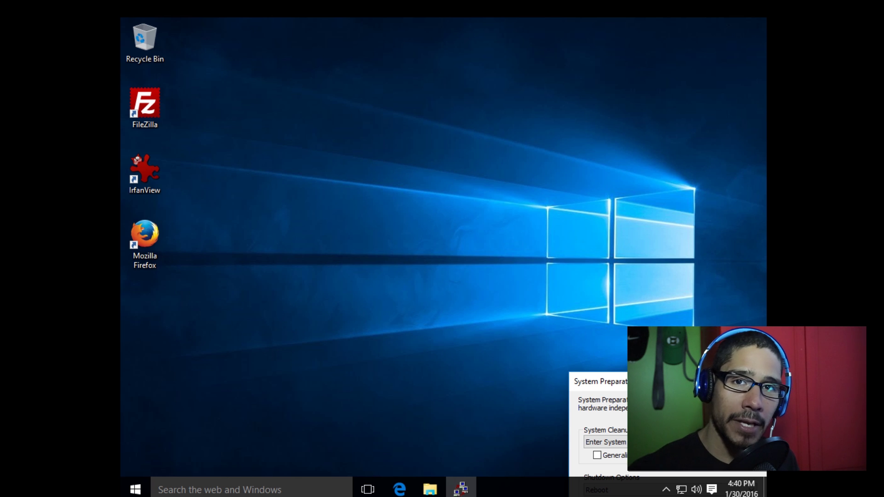
Step: Center the Sysprep dialog, set Shutdown Options to Shutdown with OOBE and Generalize, and start it
drag(693, 382, 474, 157)
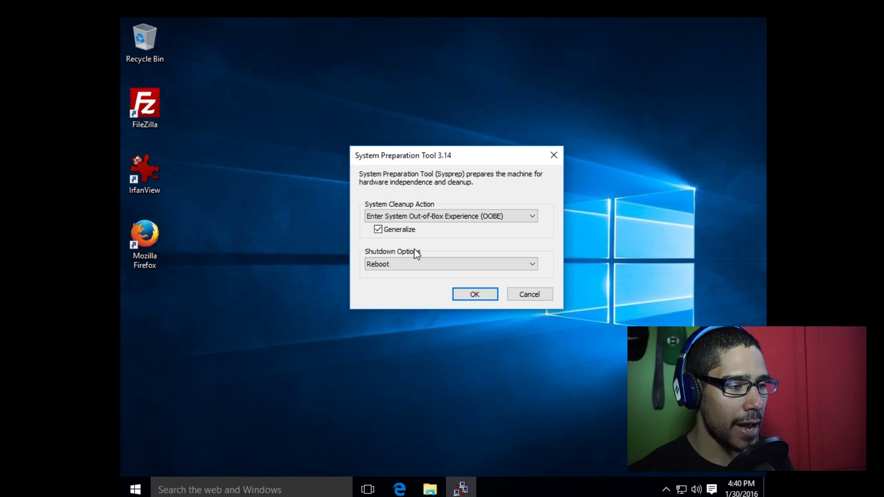
click(413, 264)
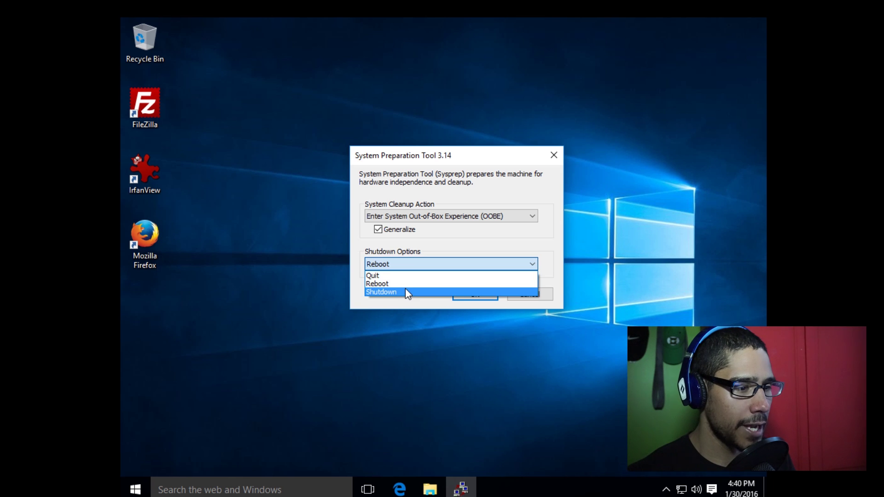
click(405, 293)
click(473, 297)
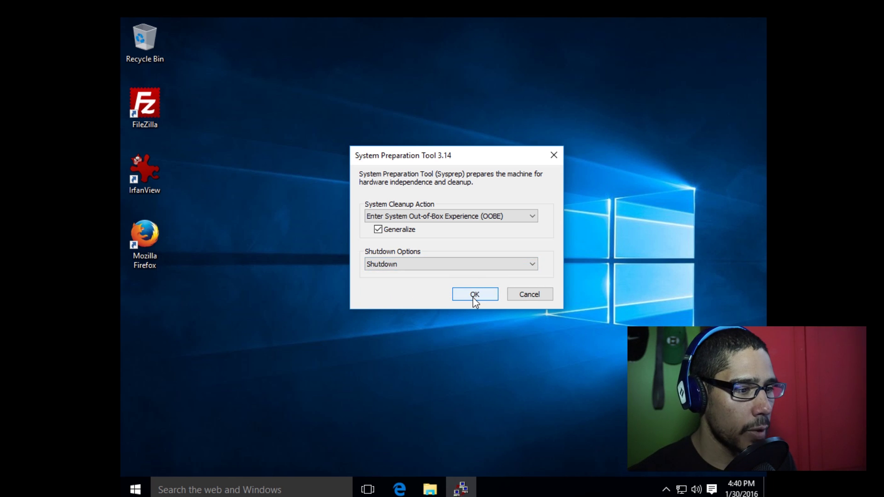